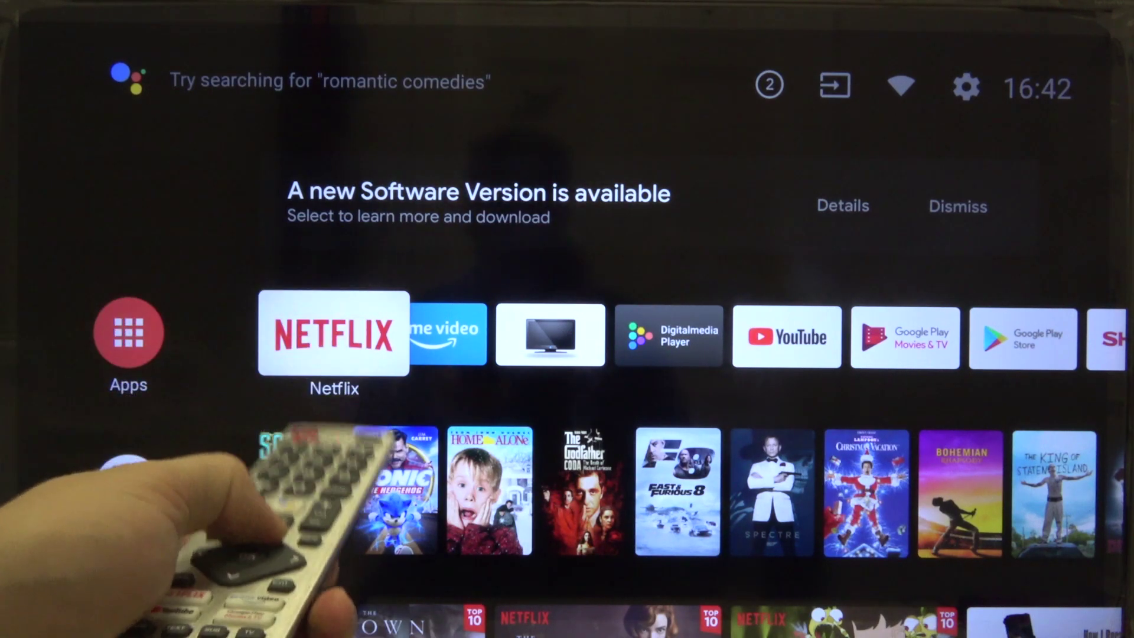
Open Network & internet from the Wi-Fi icon to confirm the TV is on TP-Link_P4.
key(Up)
key(Up)
key(Right)
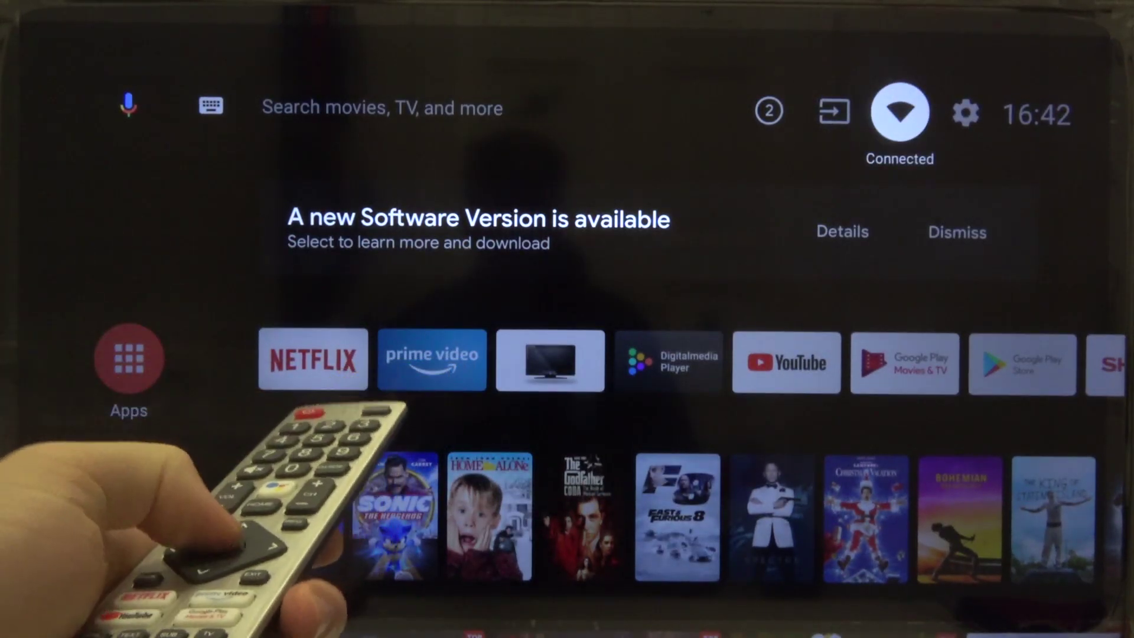
key(Return)
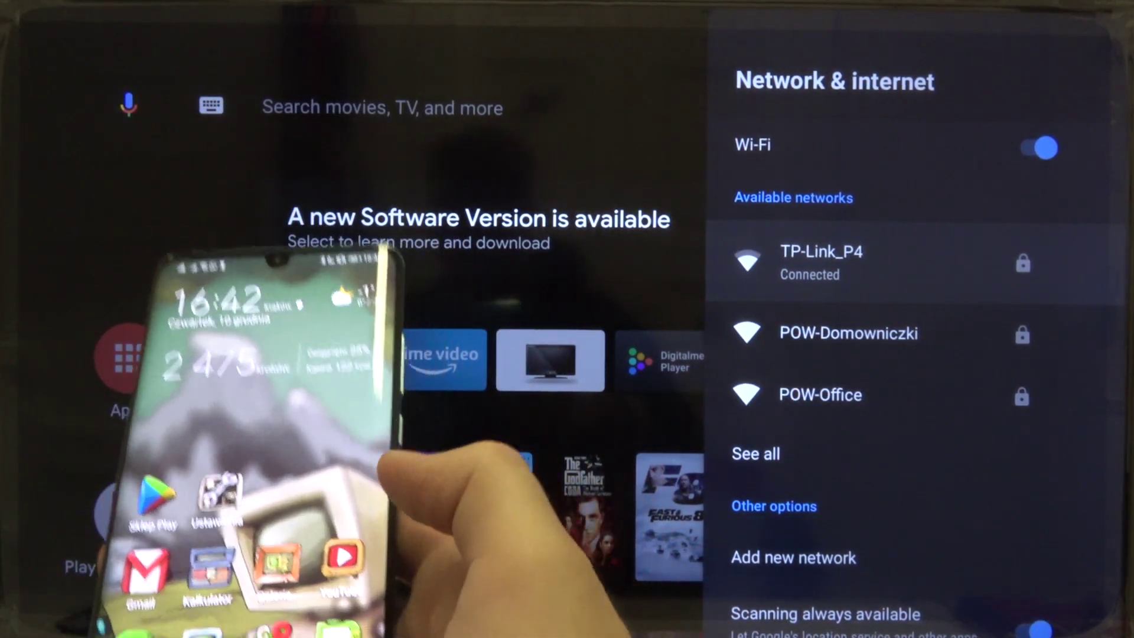
Launch YouTube on the phone to cast a video to the Sharp TV.
click(304, 410)
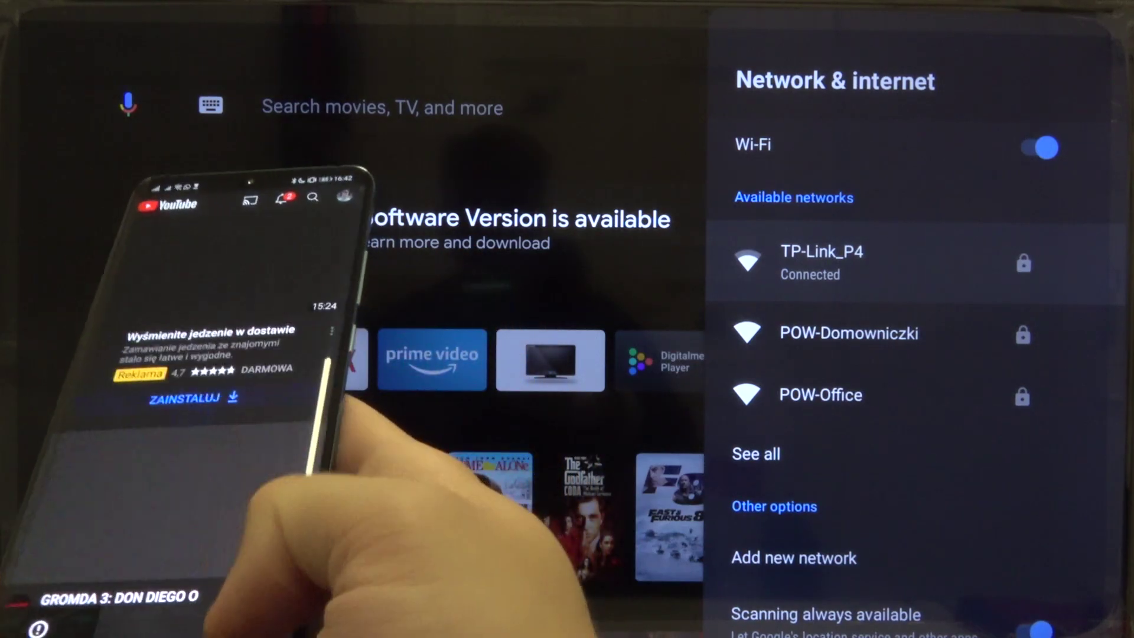
scroll(204, 399, down, 5)
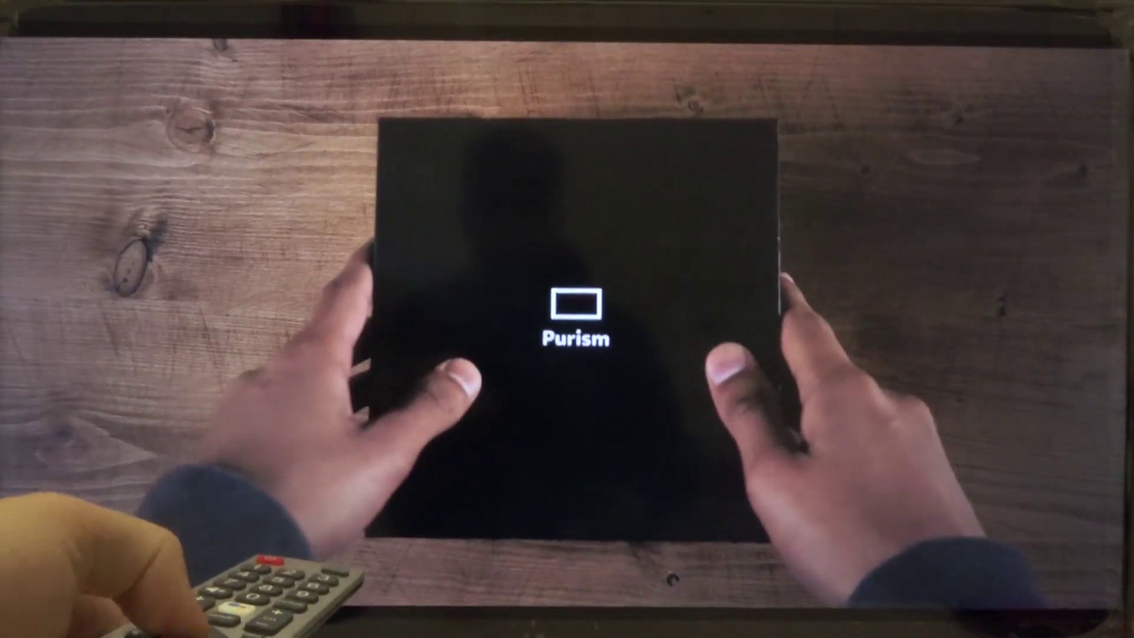
Pause the Linux smartphones video on the TV, then resume playback.
key(space)
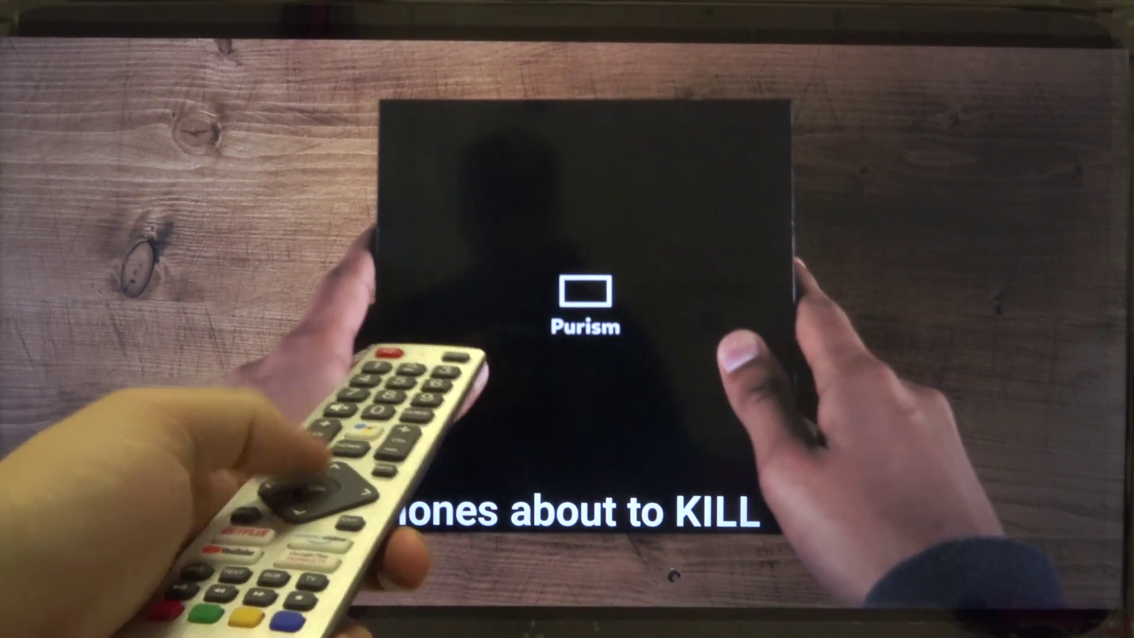
key(space)
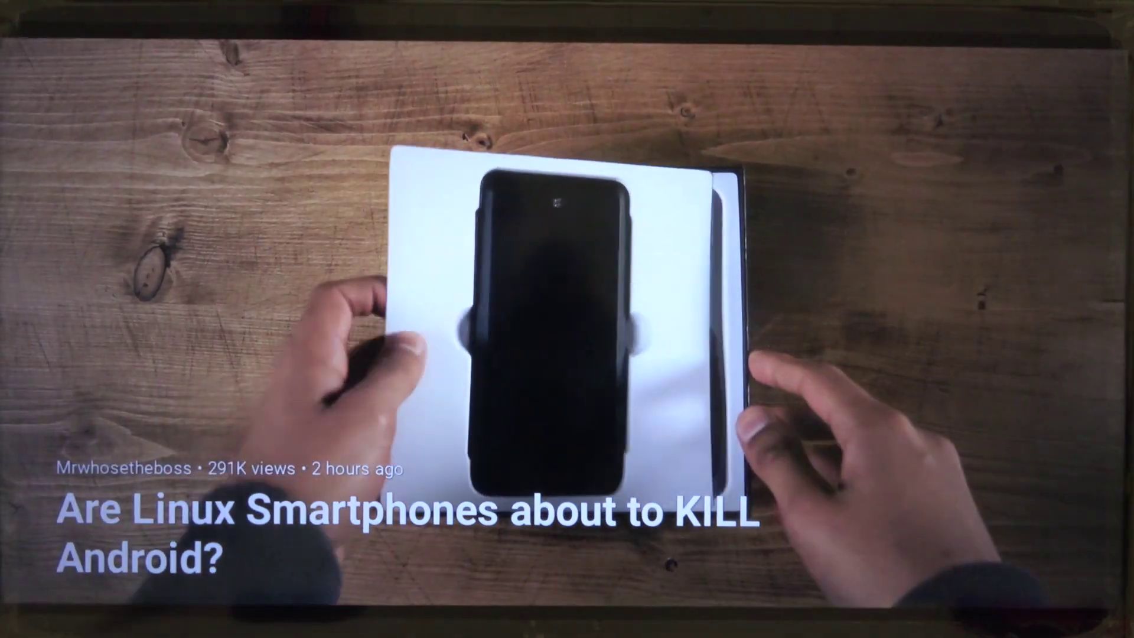